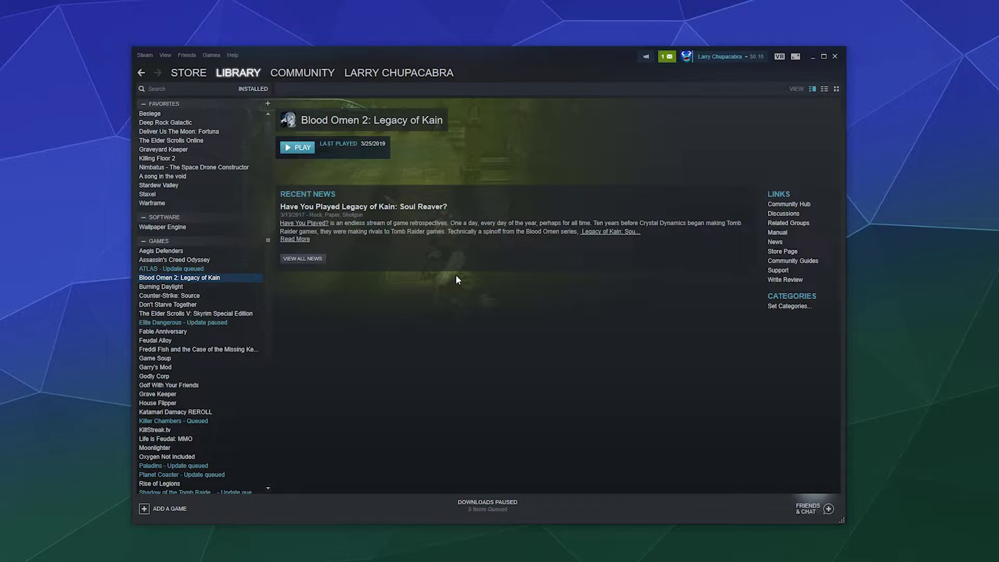
Enter -windowed as the launch option in the properties of the game Moonlighter.
scroll(215, 327, "down", 5)
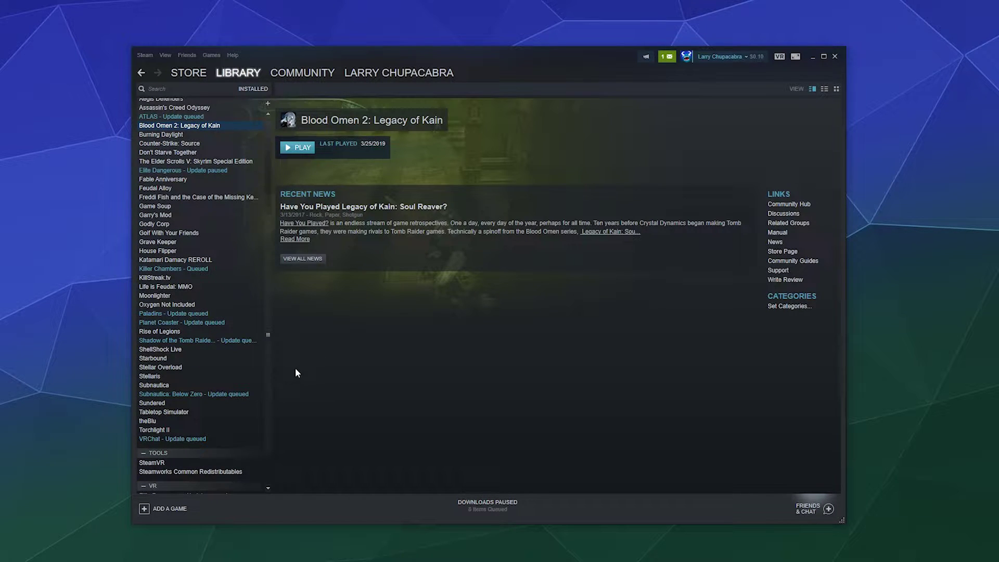
left_click(185, 296)
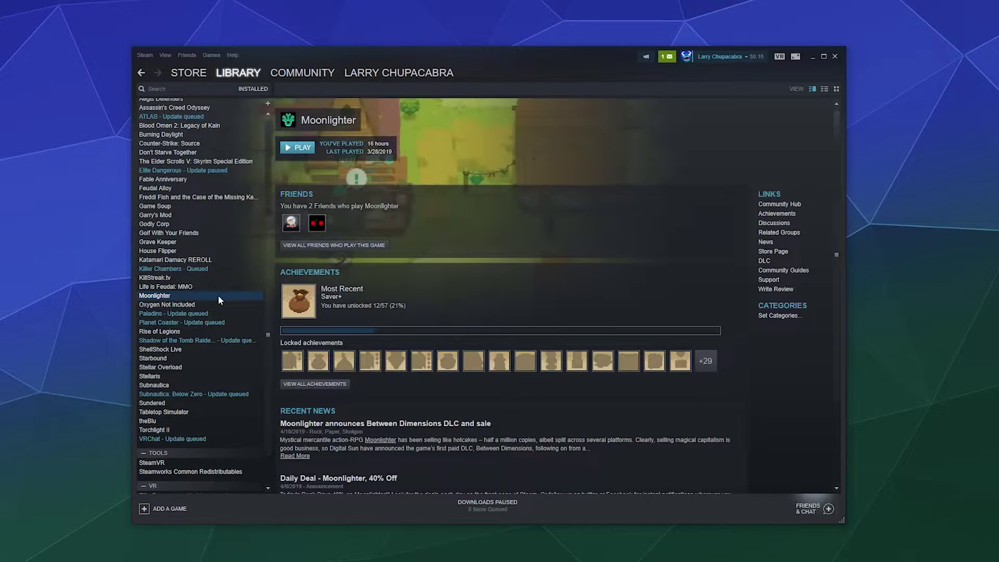
right_click(181, 299)
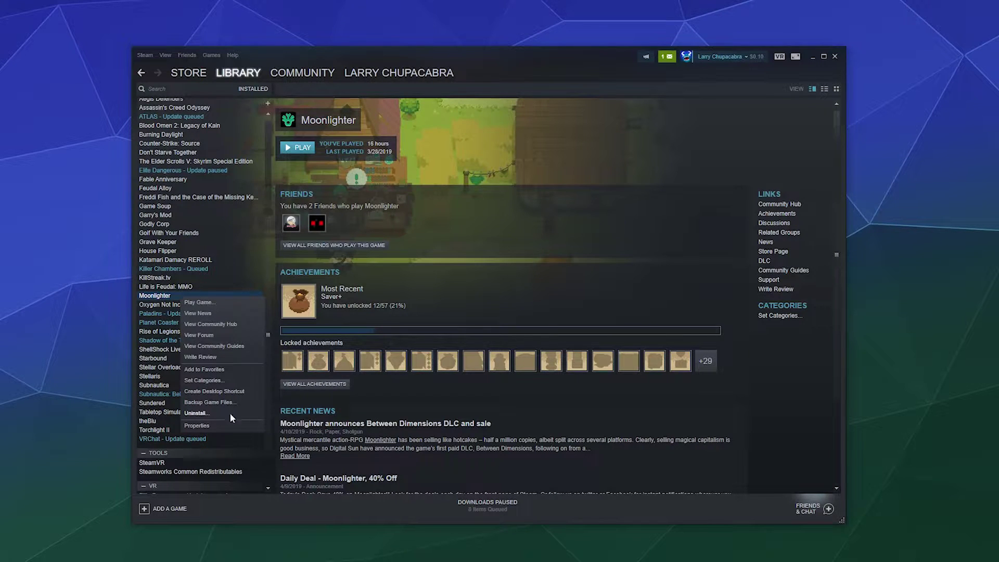
left_click(203, 426)
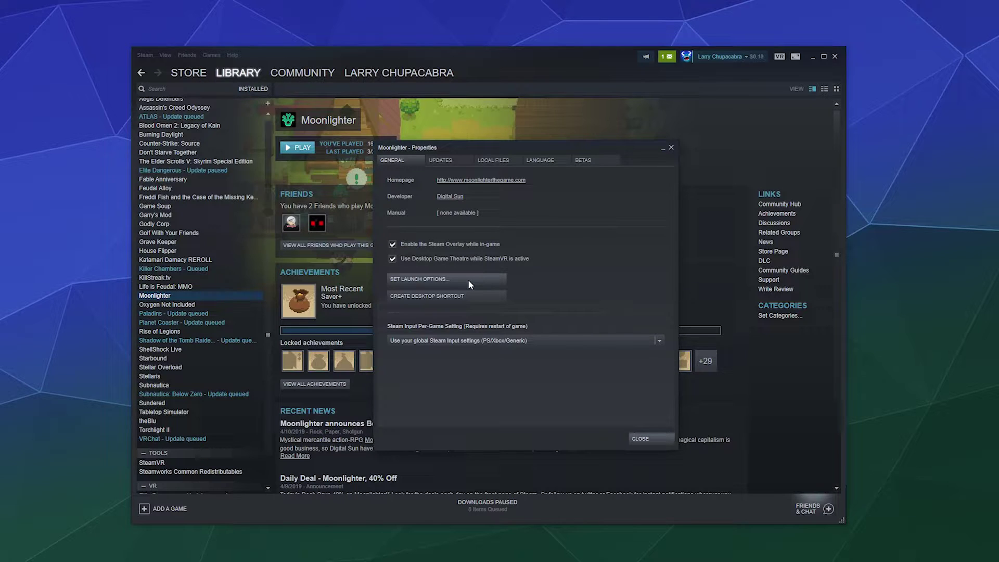
left_click(467, 280)
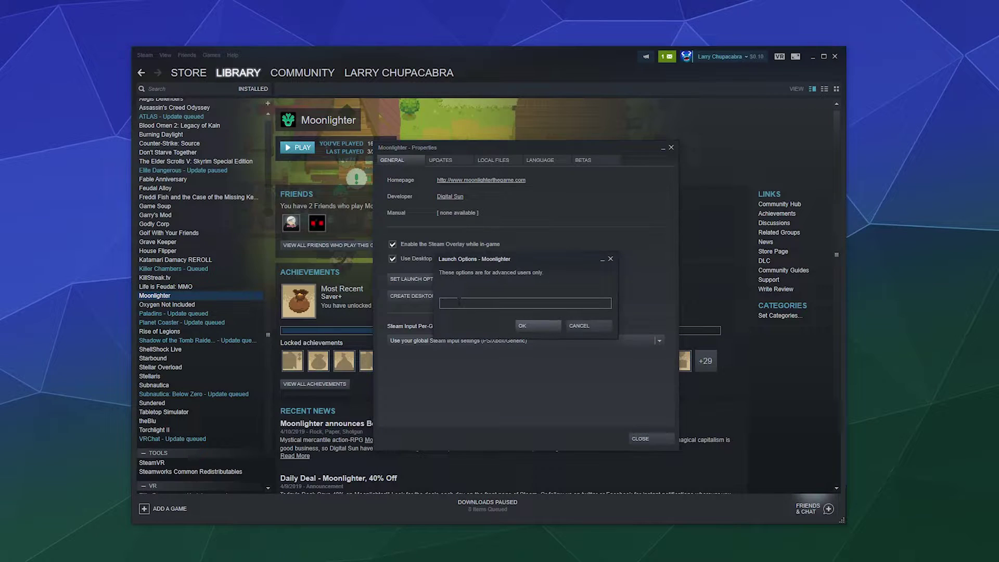
type("-Fullscreene")
key("ctrl+a")
type("-Windowed")
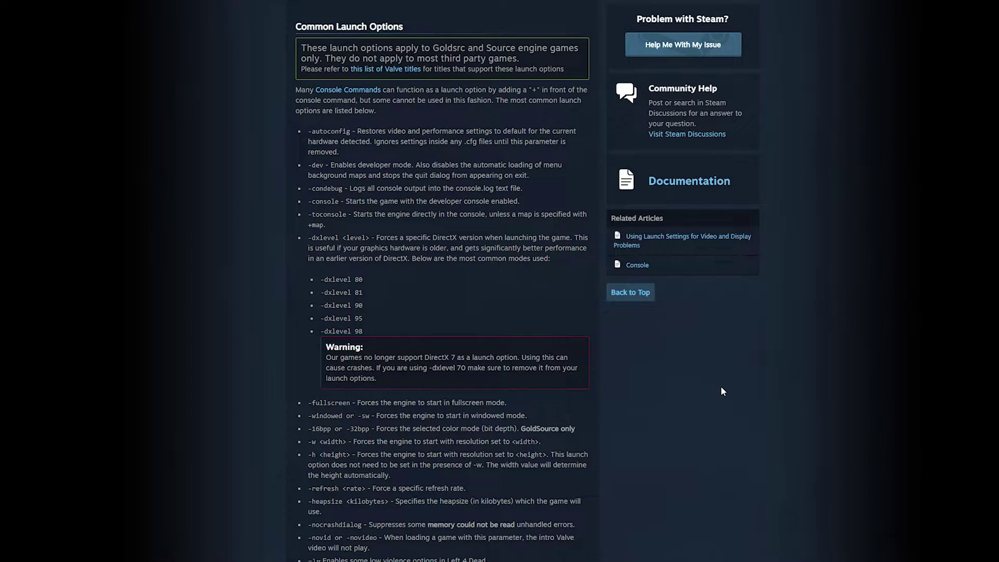
Read through the common launch options in the Setting Game Launch Options support article, including -autoconfig and -windowed.
scroll(214, 433, "up", 5)
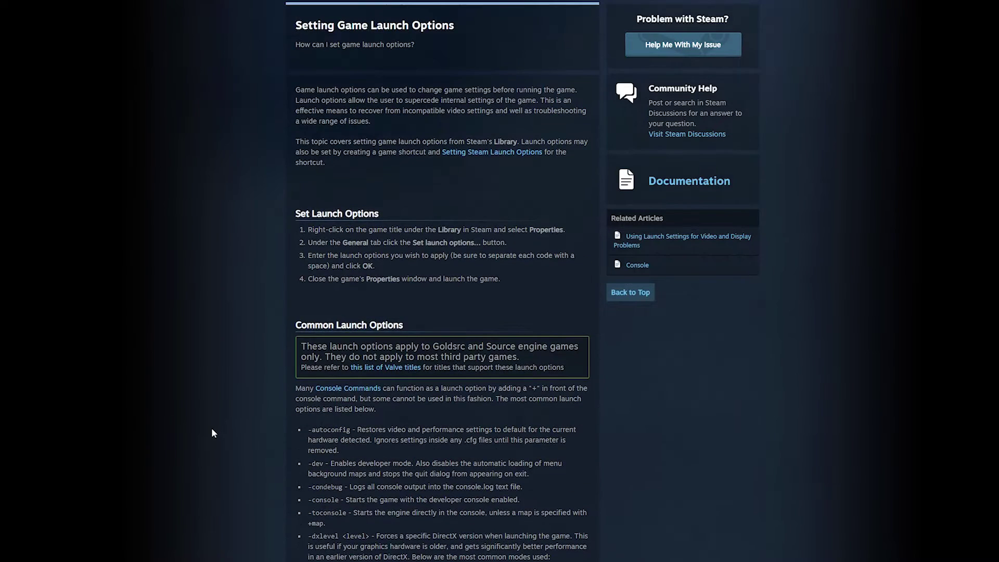
scroll(213, 433, "down", 3)
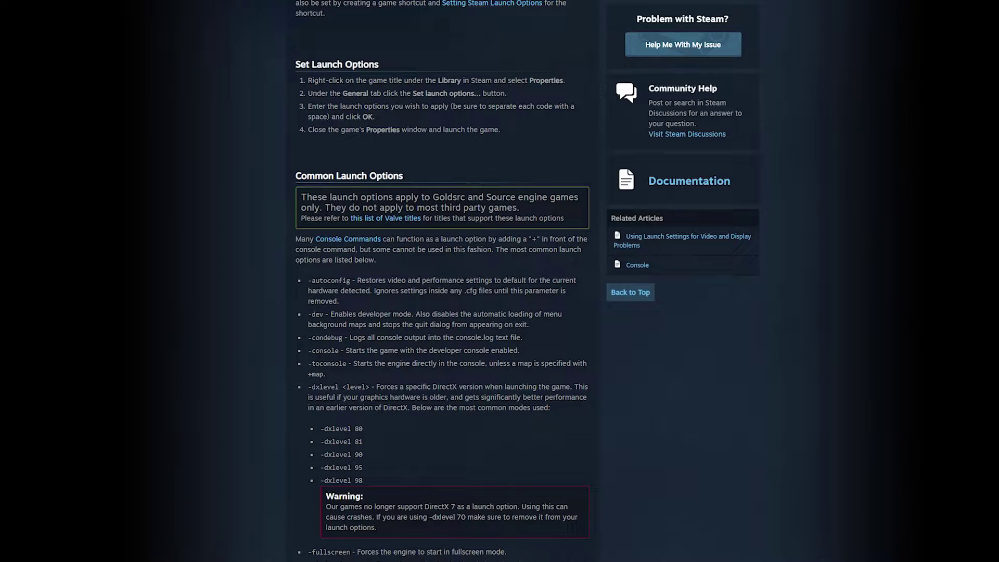
scroll(442, 281, "down", 3)
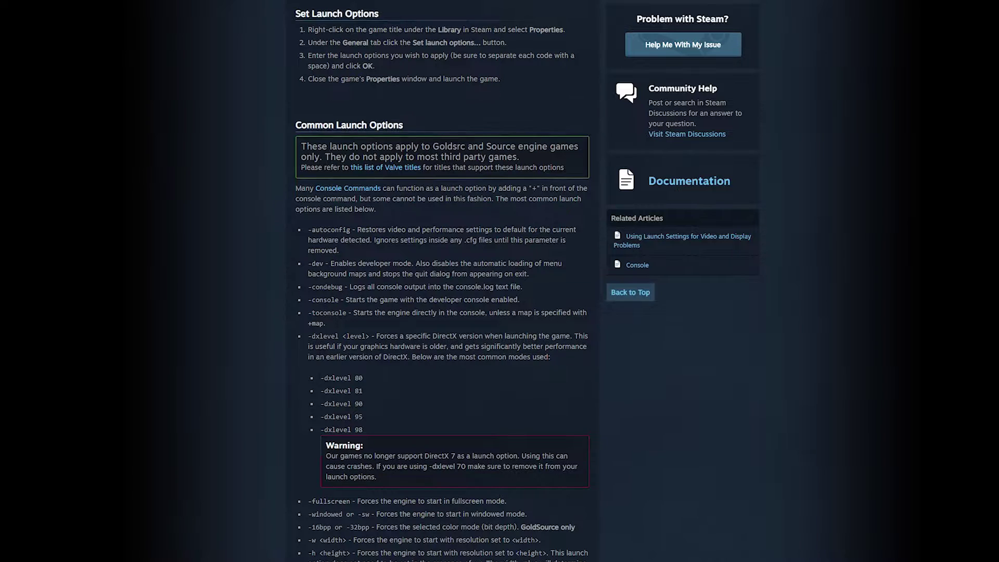
scroll(222, 341, "down", 3)
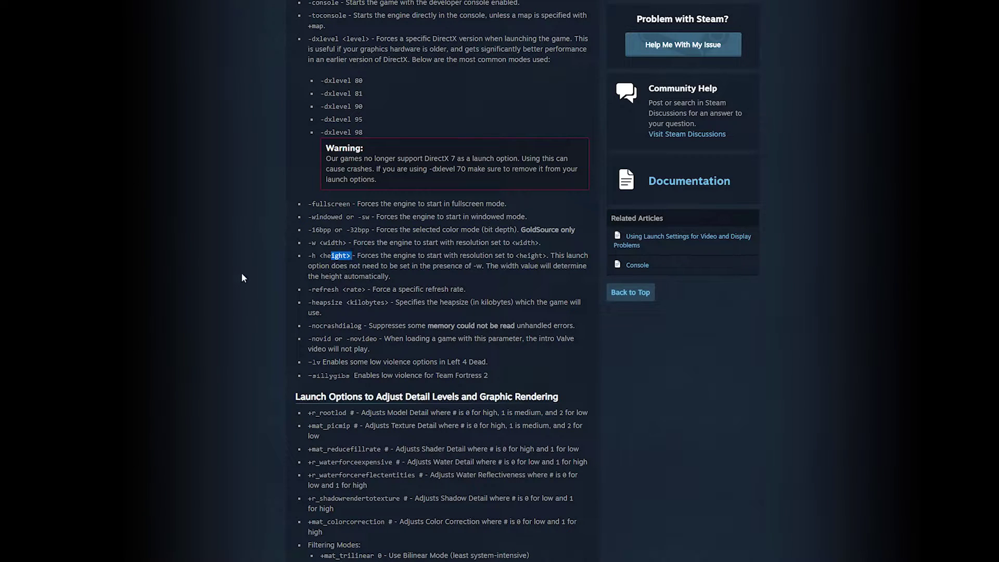
scroll(241, 277, "up", 3)
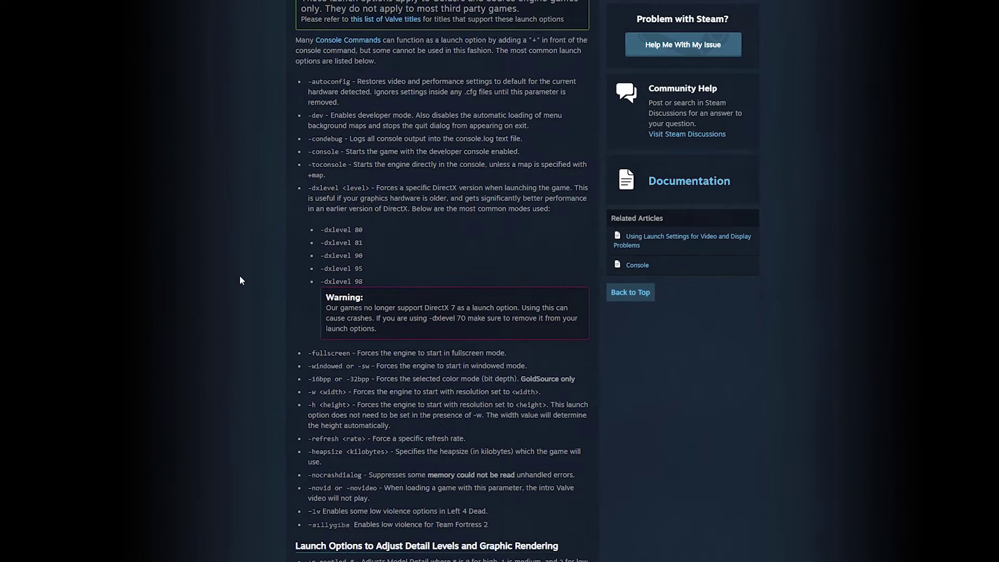
scroll(237, 359, "up", 5)
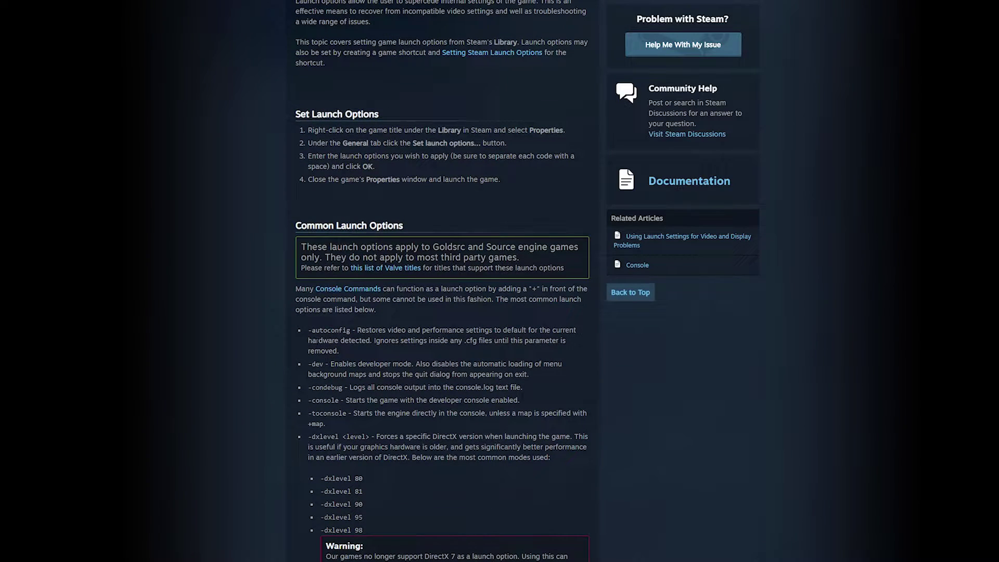
left_click_drag(306, 331, 436, 352)
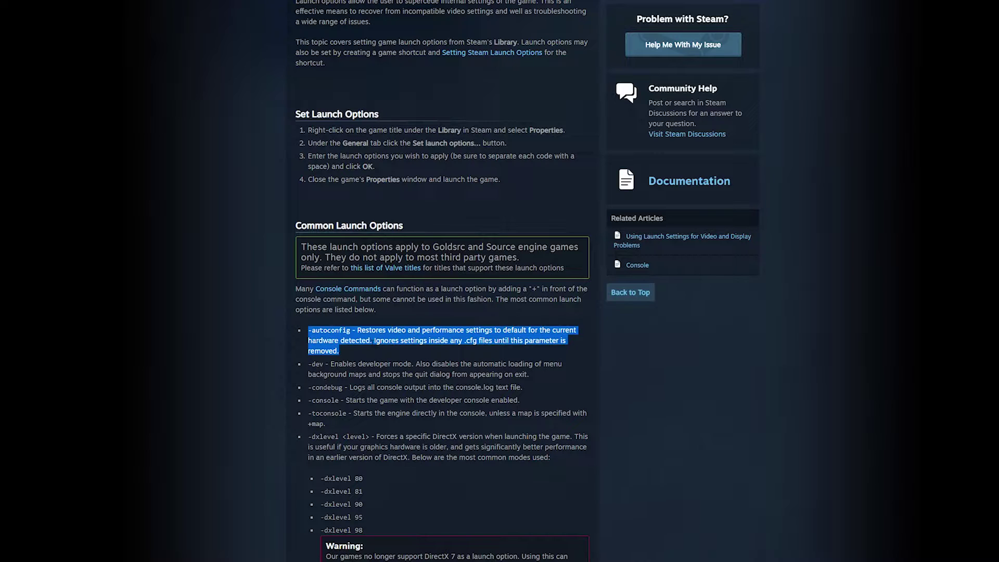
scroll(218, 503, "down", 7)
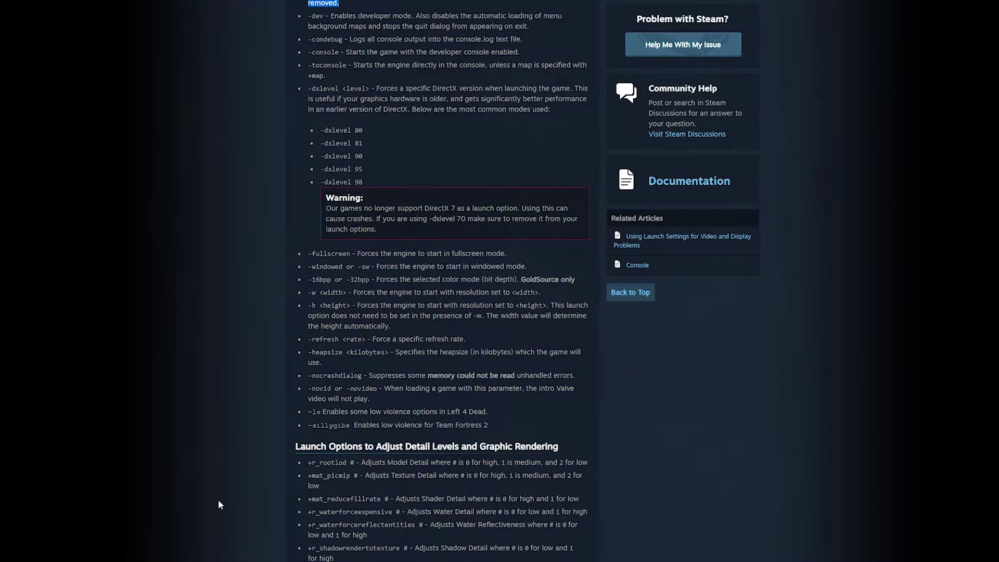
left_click_drag(308, 267, 346, 267)
left_click(411, 336)
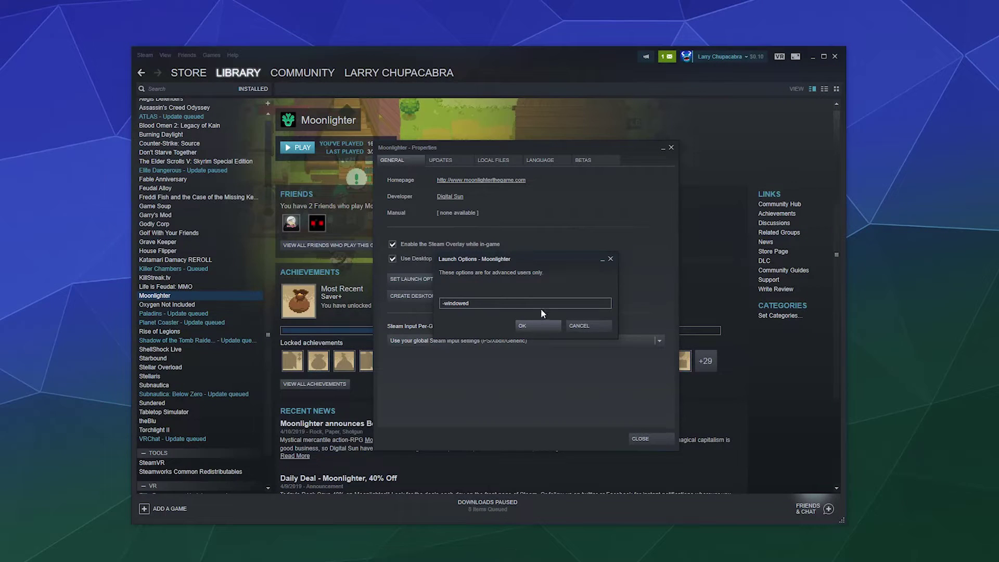
Save Moonlighter's launch option, close its properties and launch the game.
left_click(539, 327)
left_click(651, 440)
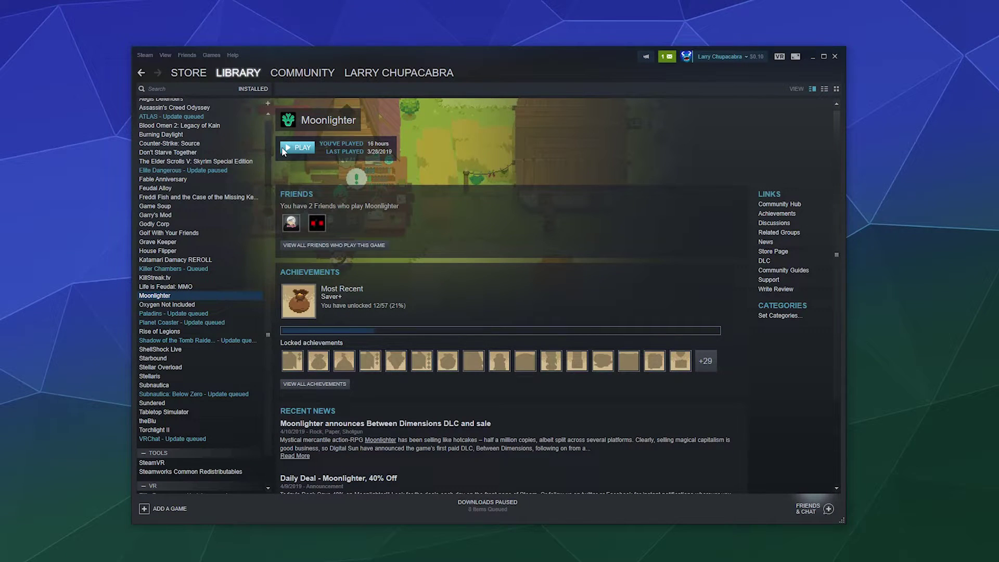
left_click(283, 150)
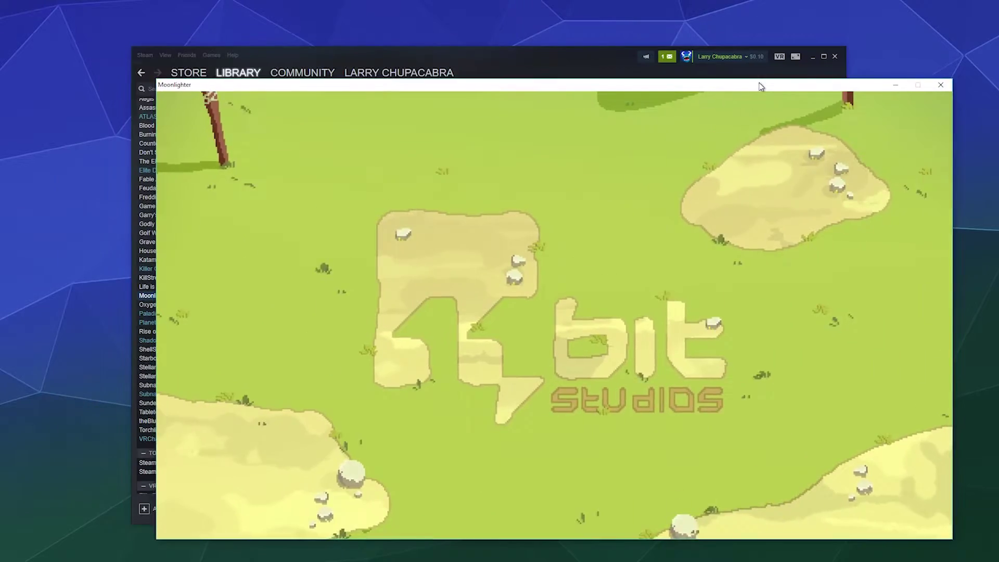
Reposition the game window, switch the game from fullscreen to windowed display, and quit it.
left_click_drag(758, 85, 707, 64)
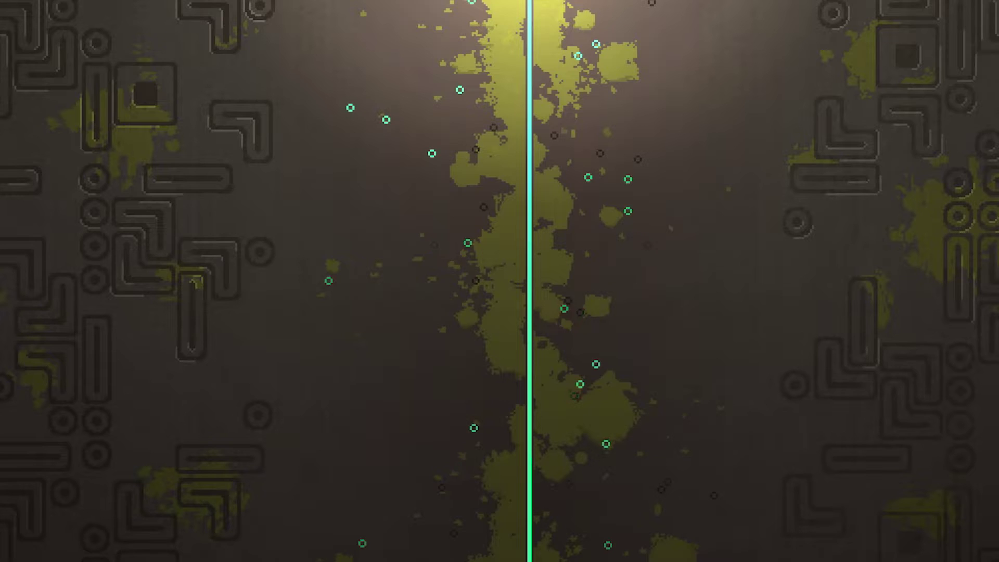
key("alt+Return")
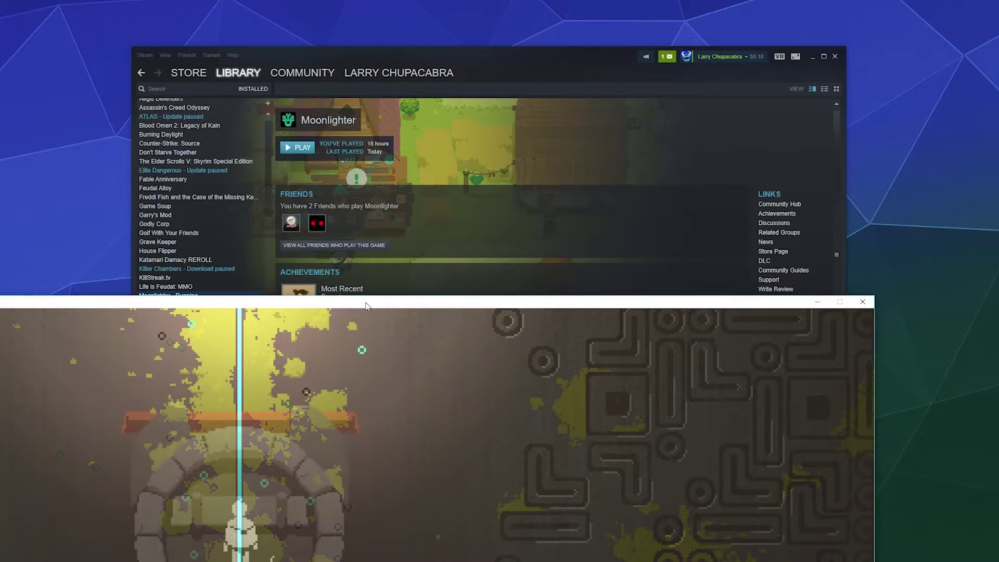
left_click_drag(367, 306, 383, 262)
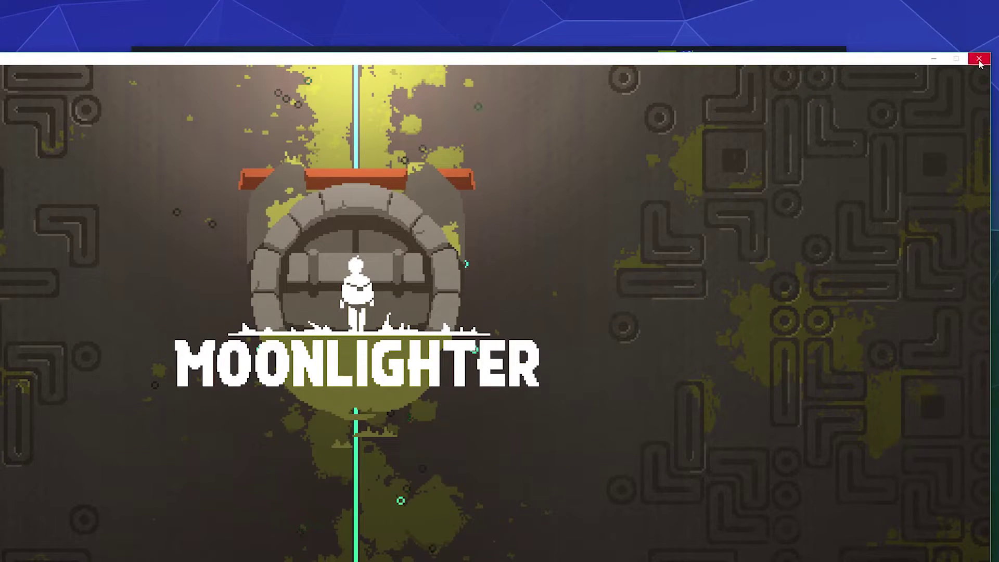
left_click(979, 60)
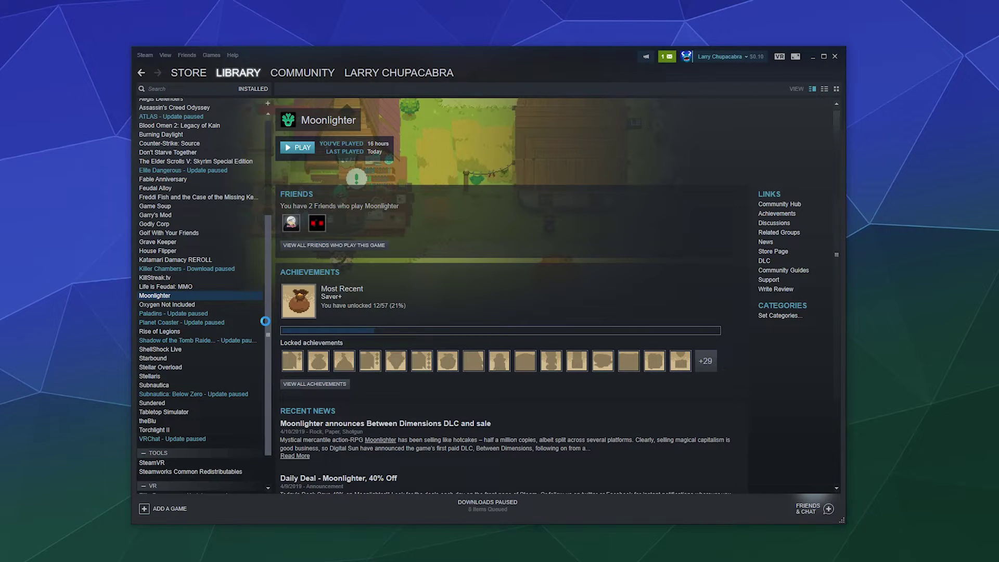
Examine the automatic update choices in Moonlighter's properties without changing the setting.
right_click(201, 294)
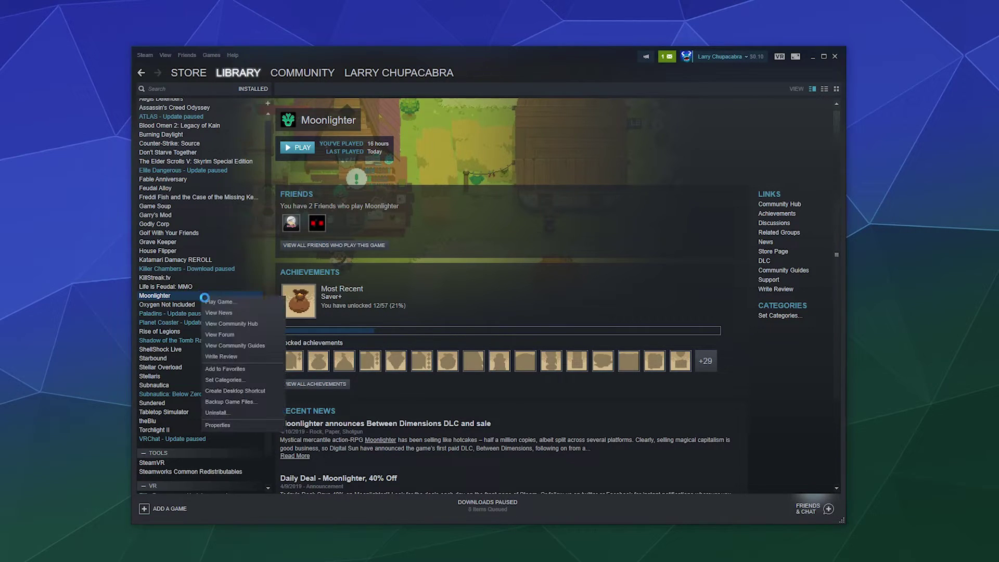
left_click(218, 426)
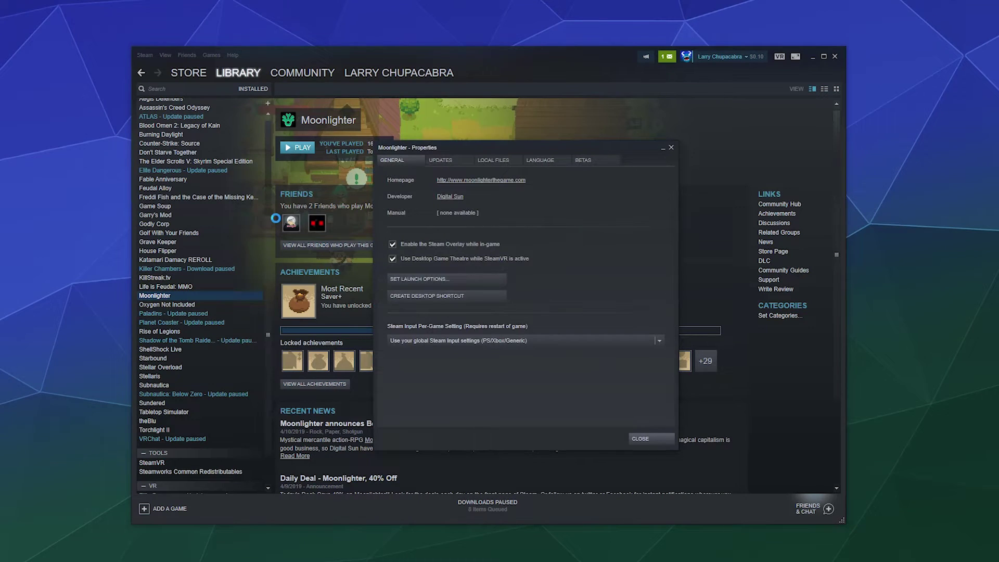
left_click(454, 162)
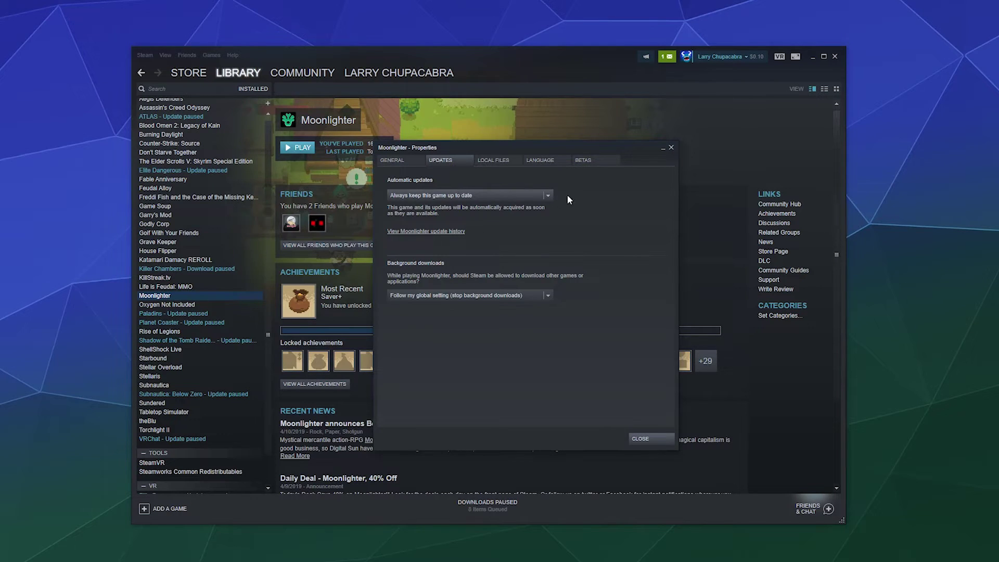
left_click(547, 196)
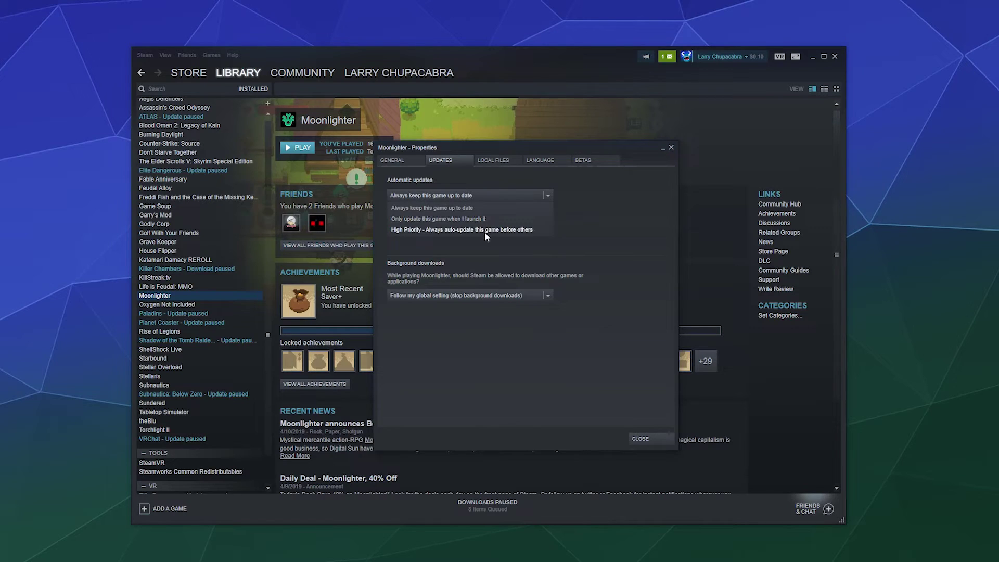
left_click(589, 224)
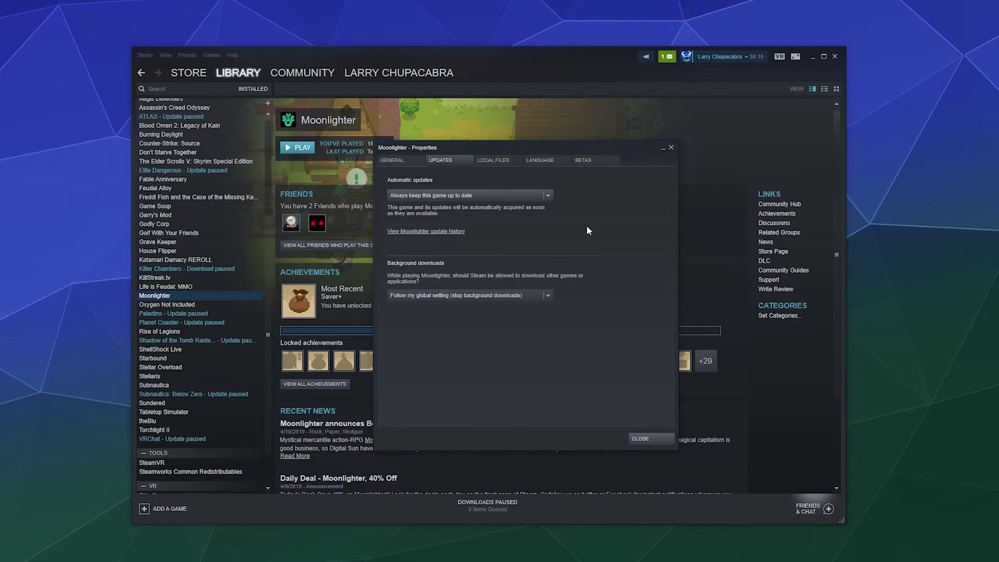
Review Moonlighter's betas, language, local files, updates and general properties, and close the properties window.
left_click(584, 159)
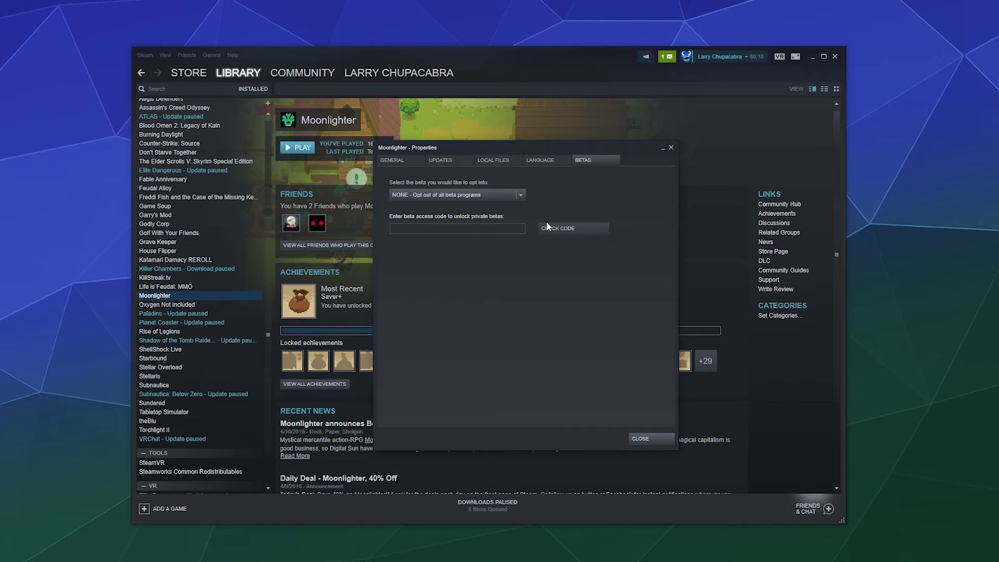
left_click(550, 157)
left_click(494, 159)
left_click(442, 160)
left_click(396, 161)
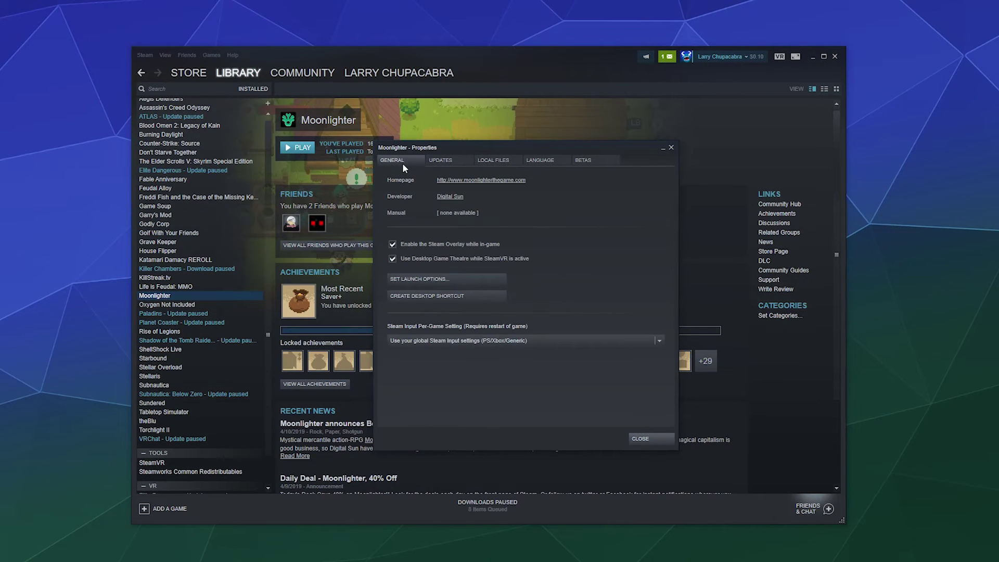
left_click(629, 438)
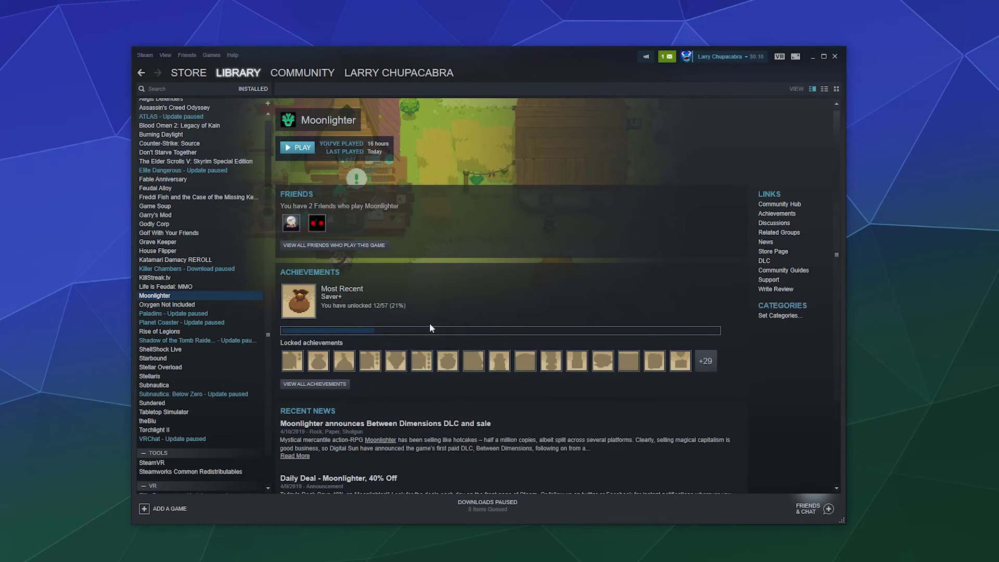